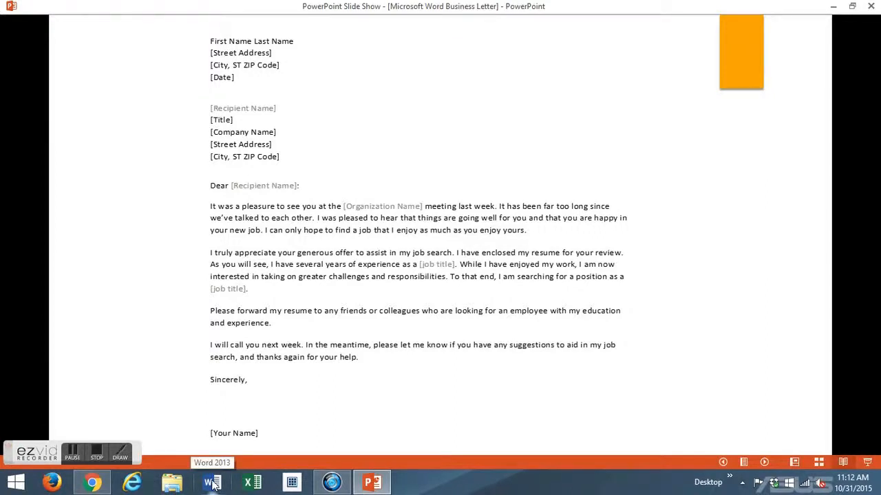
Step: Switch to Word, create a blank document and set its margins to Normal, 1" on every side
{"action": "left_click", "coordinate": [213, 484]}
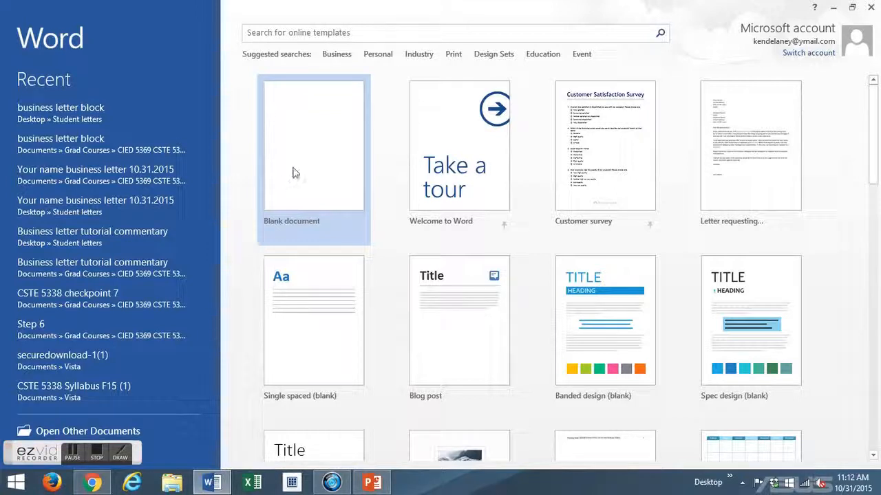
{"action": "left_click", "coordinate": [324, 131]}
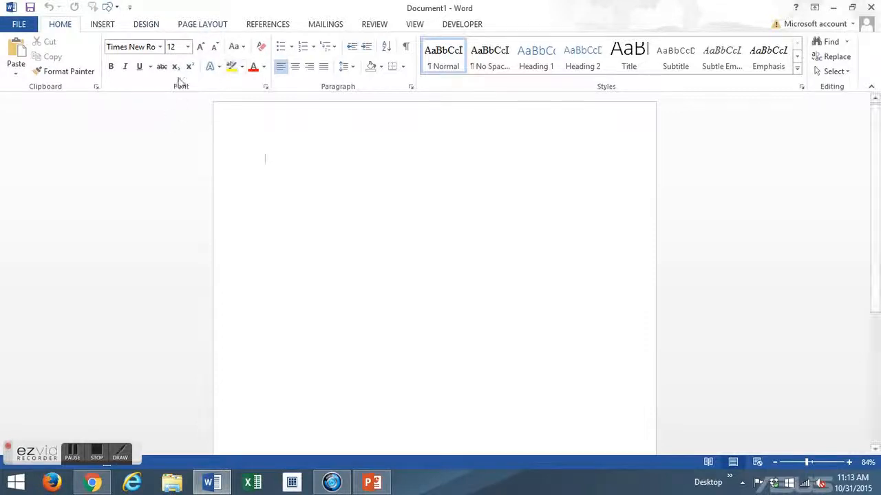
{"action": "left_click", "coordinate": [198, 28]}
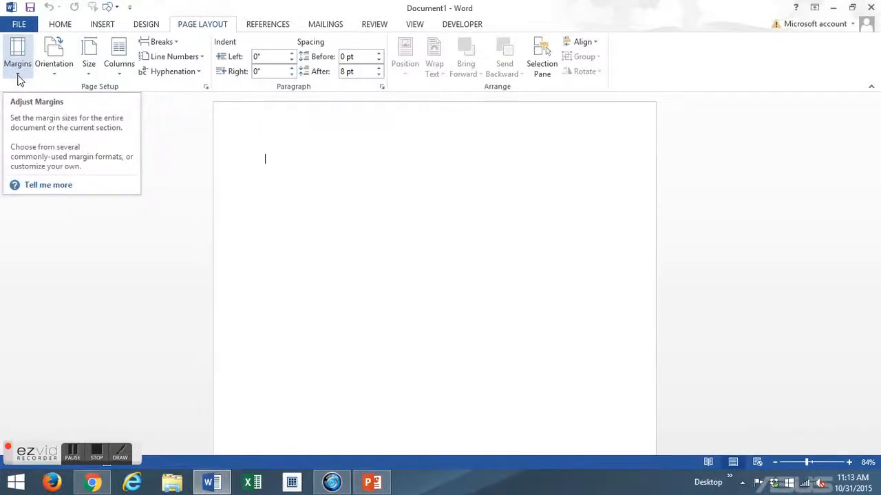
{"action": "left_click", "coordinate": [19, 81]}
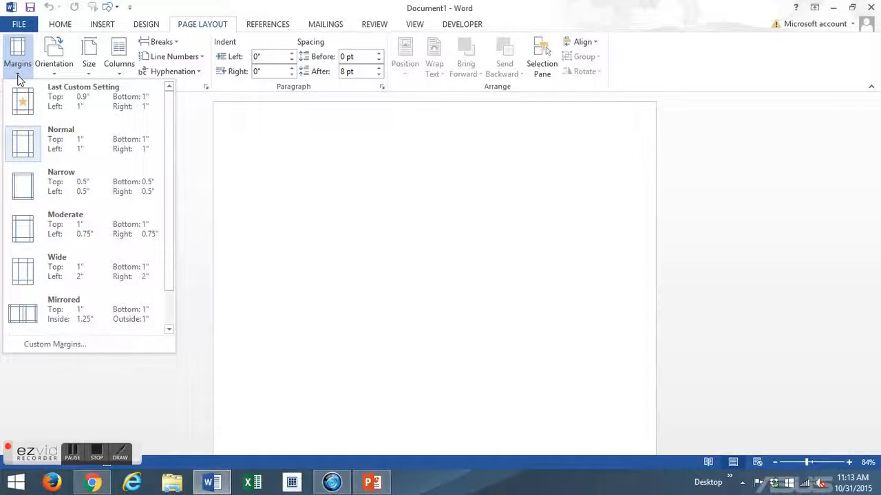
{"action": "left_click", "coordinate": [27, 142]}
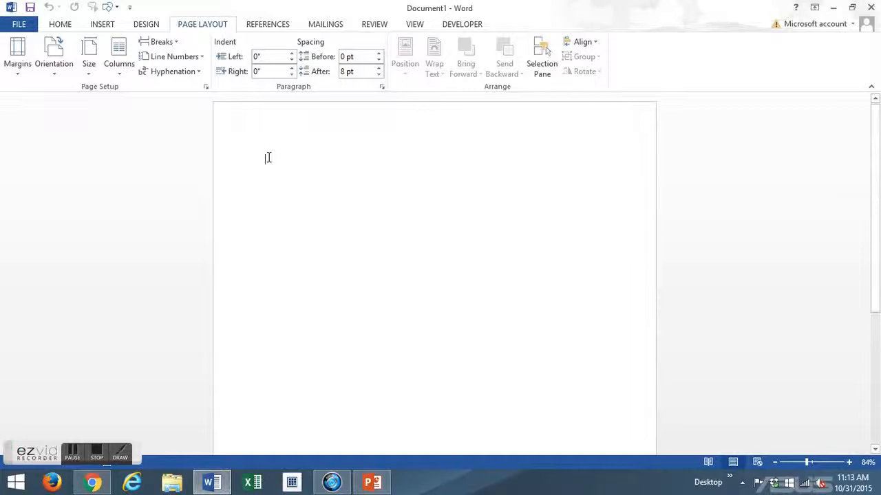
Step: Set the blank document's font to Times New Roman at size 12
{"action": "left_click", "coordinate": [61, 25]}
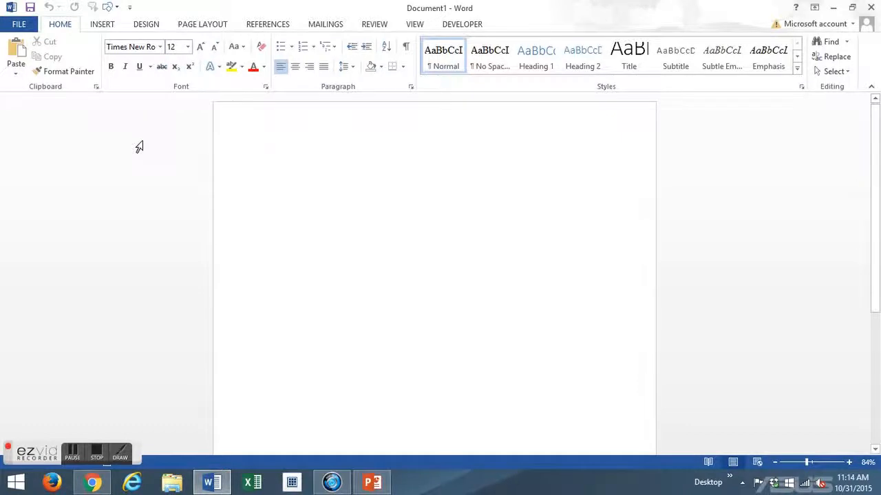
{"action": "left_click", "coordinate": [160, 48]}
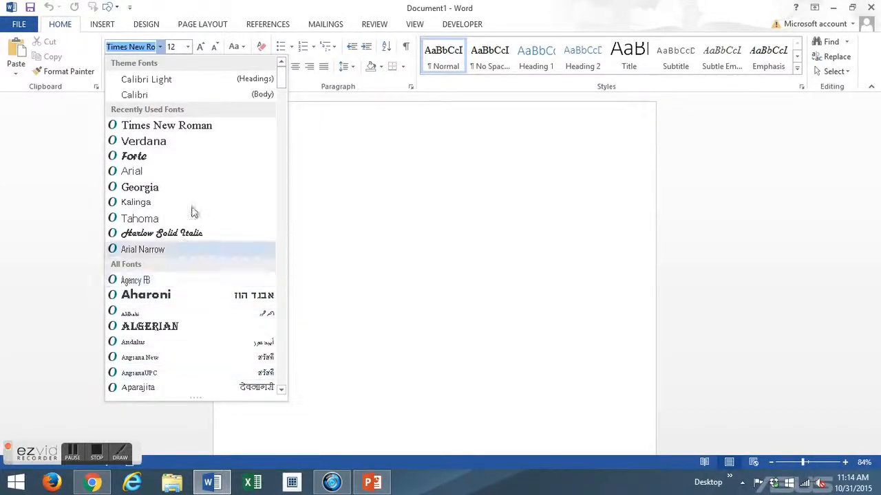
{"action": "left_click", "coordinate": [179, 132]}
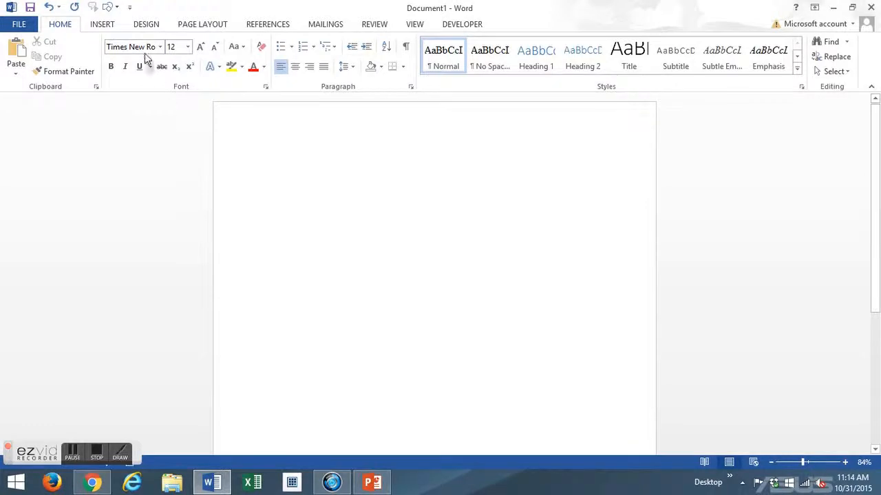
{"action": "left_click", "coordinate": [188, 47]}
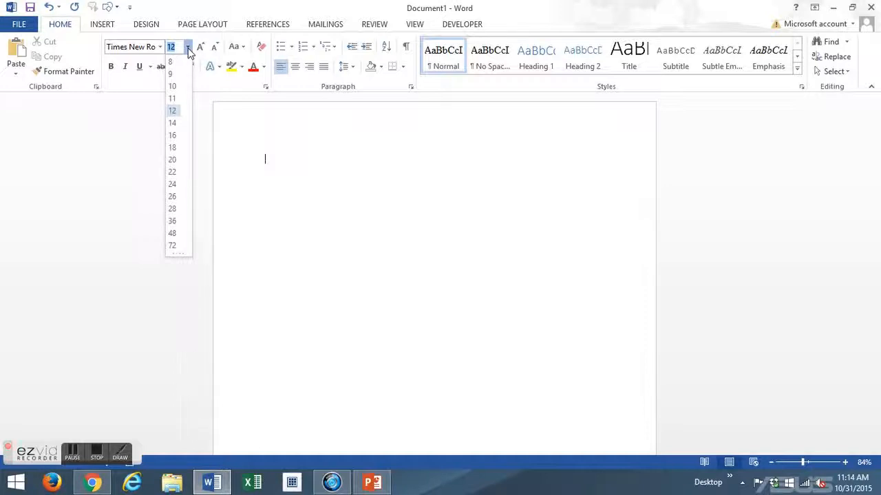
{"action": "left_click", "coordinate": [171, 113]}
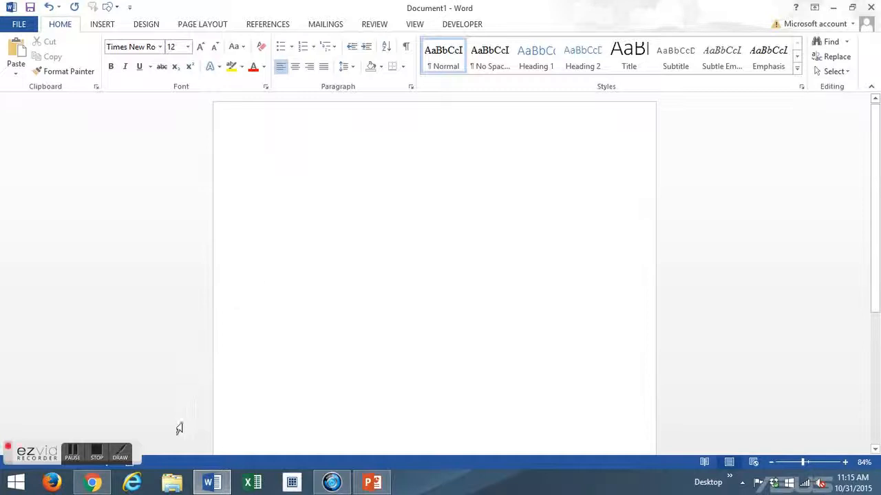
Step: Switch to File Explorer and open the "business letter block" document from the Student letters folder on the Desktop
{"action": "left_click", "coordinate": [172, 484]}
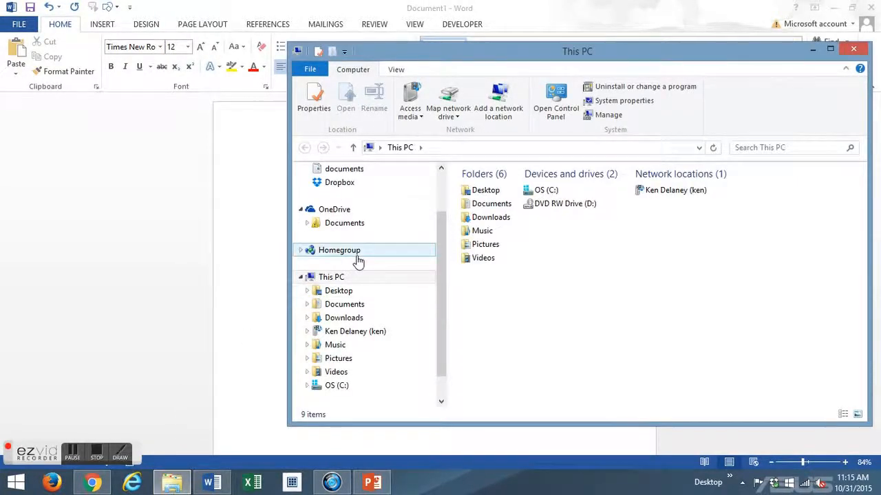
{"action": "left_click", "coordinate": [359, 174]}
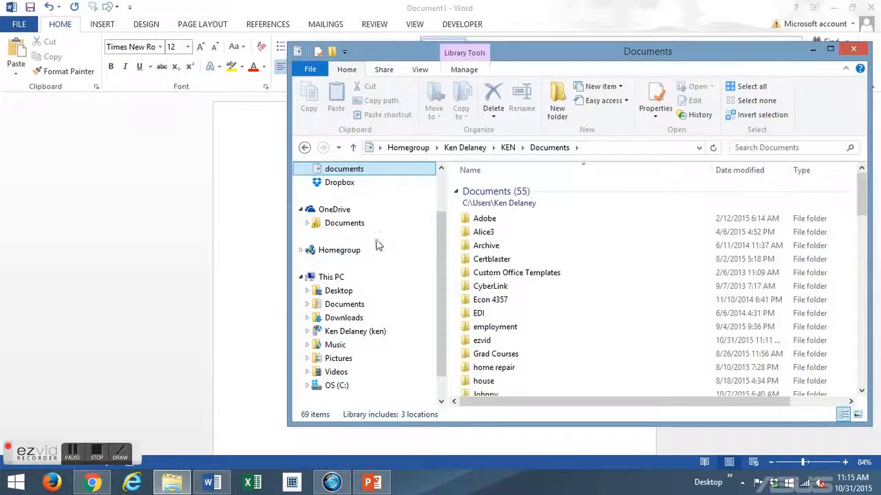
{"action": "left_click", "coordinate": [340, 293]}
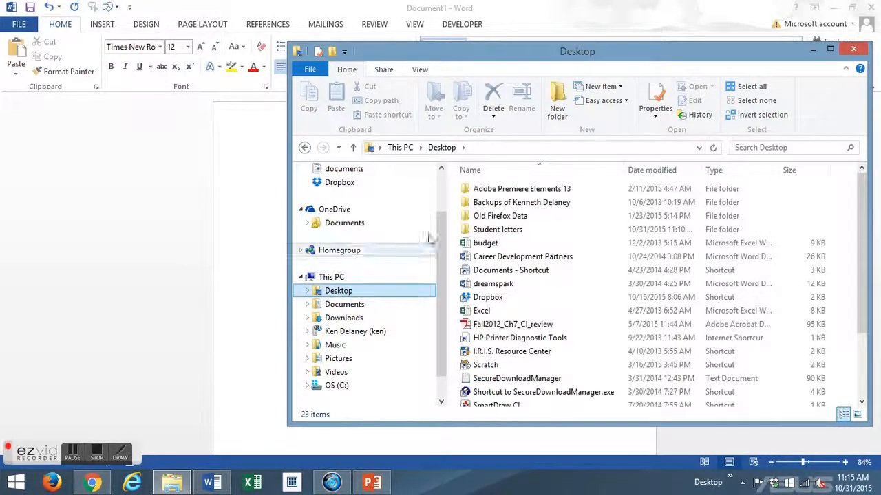
{"action": "left_click", "coordinate": [482, 234]}
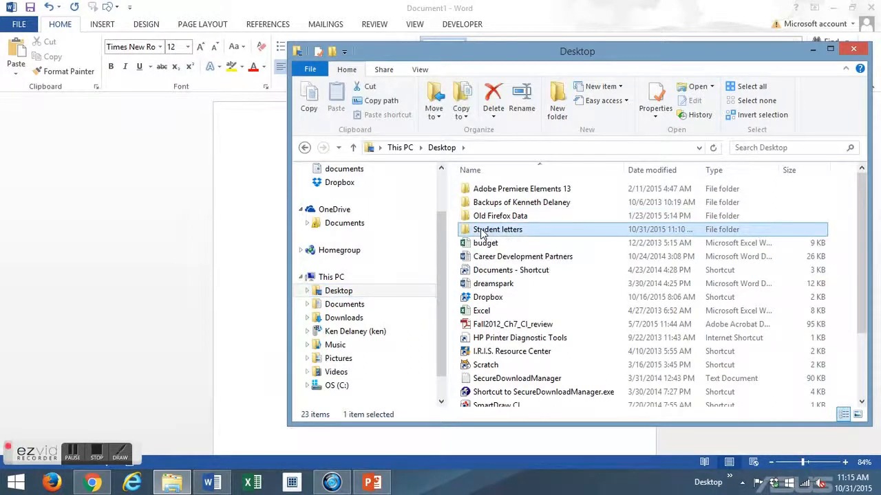
{"action": "double_click", "coordinate": [482, 234]}
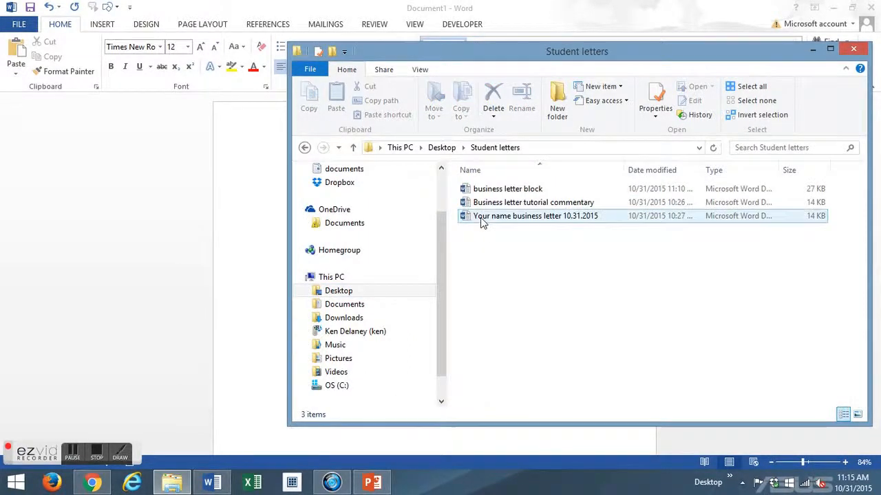
{"action": "double_click", "coordinate": [486, 195]}
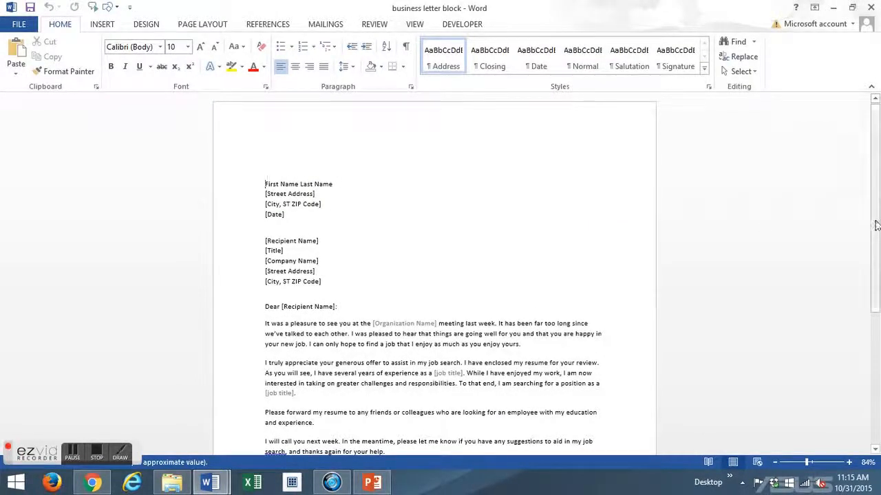
Step: Examine the sender block of the letter line by line: name, street address, city with ZIP code, and date
{"action": "left_click_drag", "start_coordinate": [876, 227], "coordinate": [876, 261]}
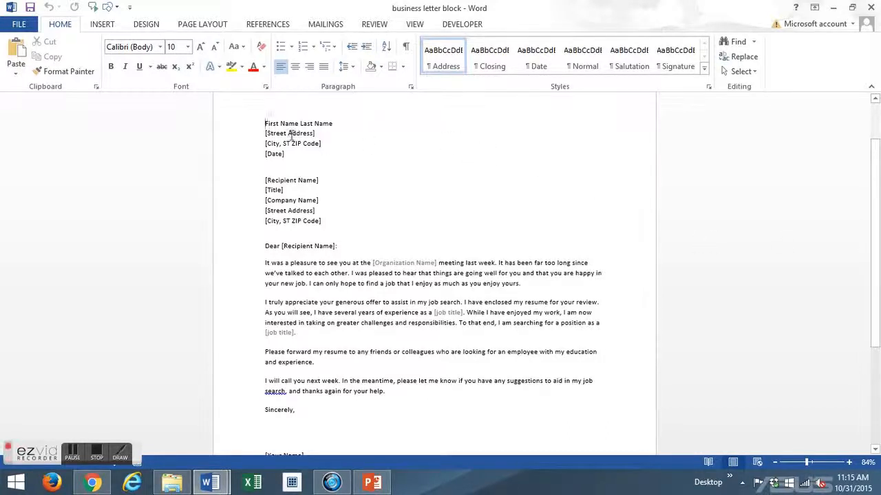
{"action": "left_click_drag", "start_coordinate": [266, 120], "coordinate": [293, 120]}
{"action": "left_click_drag", "start_coordinate": [311, 118], "coordinate": [329, 126]}
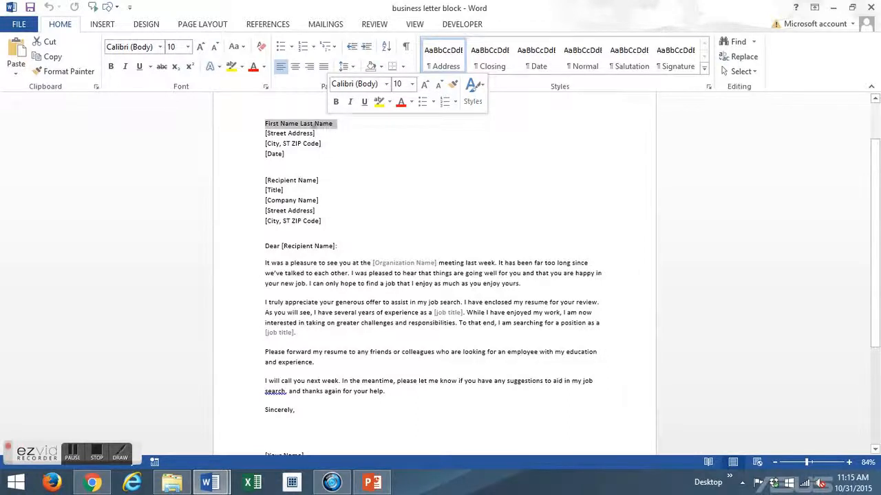
{"action": "left_click", "coordinate": [265, 134]}
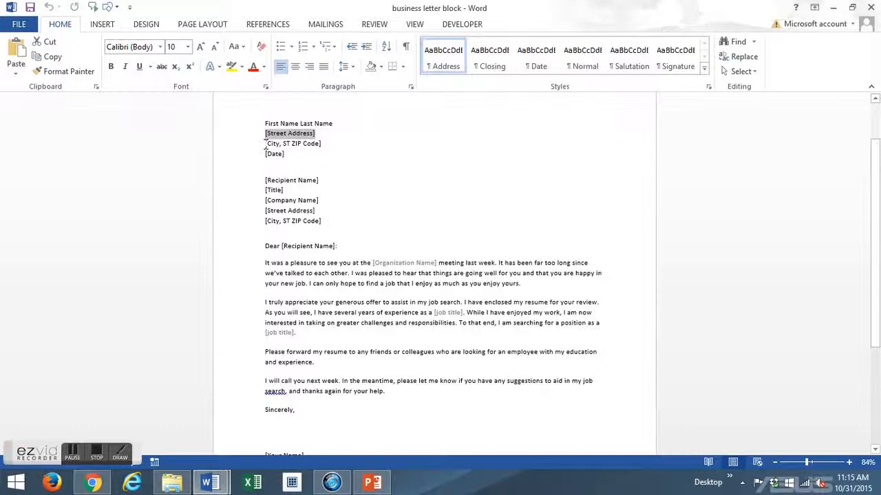
{"action": "left_click", "coordinate": [267, 144]}
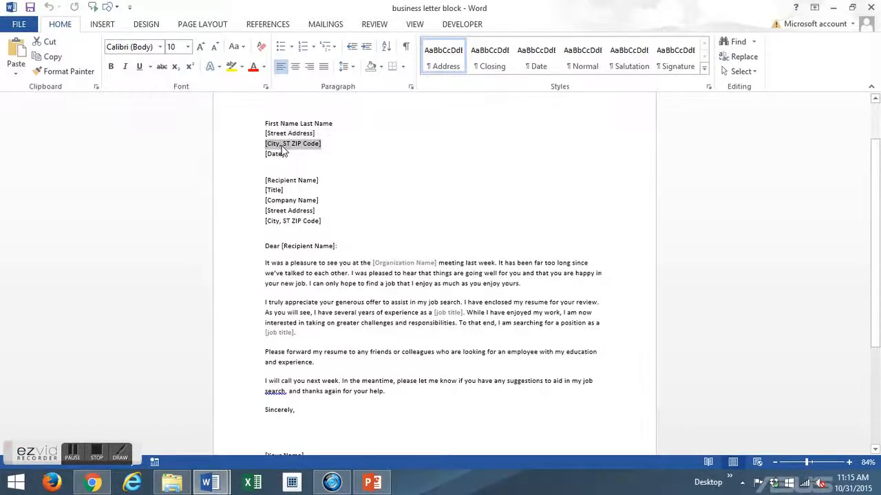
{"action": "left_click", "coordinate": [282, 153]}
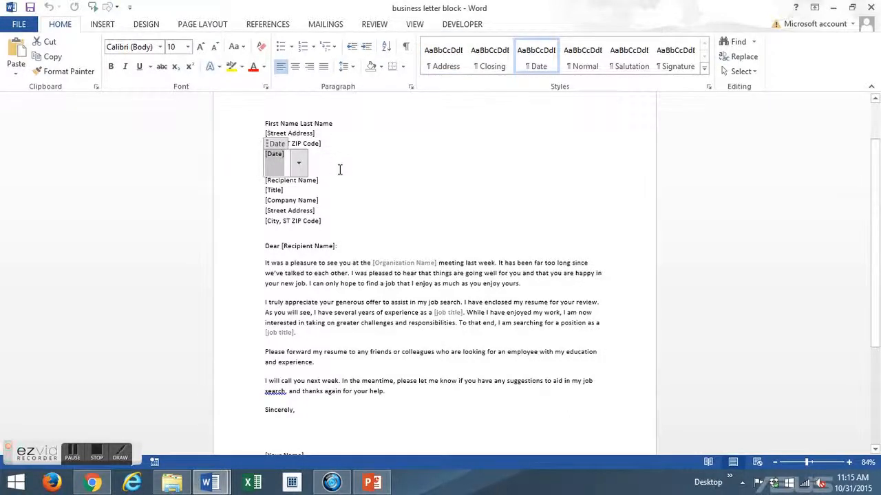
Step: Examine the recipient block line by line: recipient name, title, company name, street address, and city with ZIP code
{"action": "left_click", "coordinate": [259, 182]}
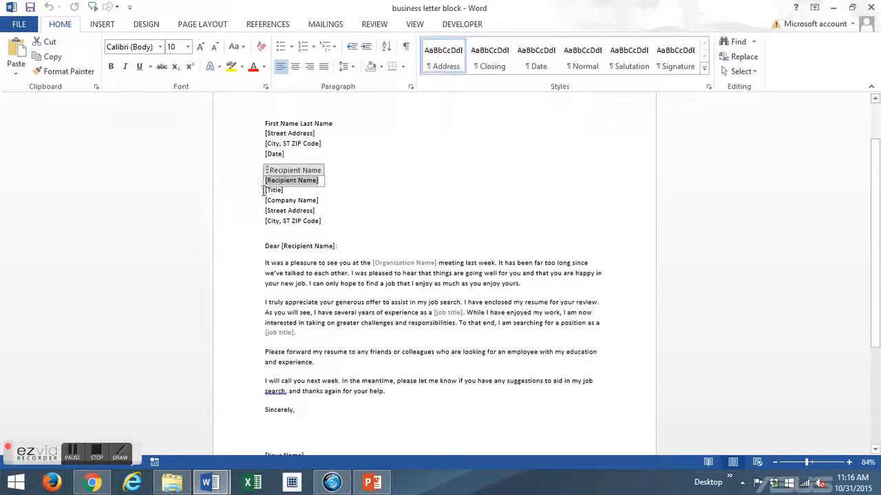
{"action": "left_click", "coordinate": [266, 190]}
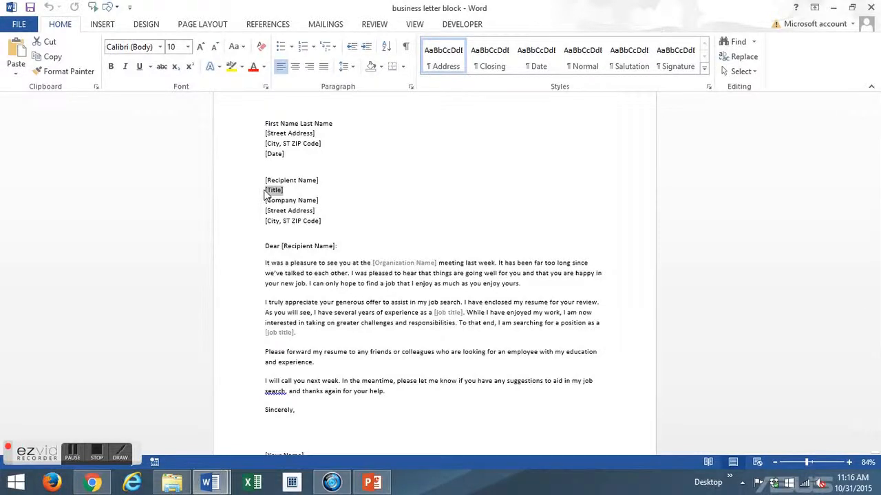
{"action": "left_click", "coordinate": [267, 200]}
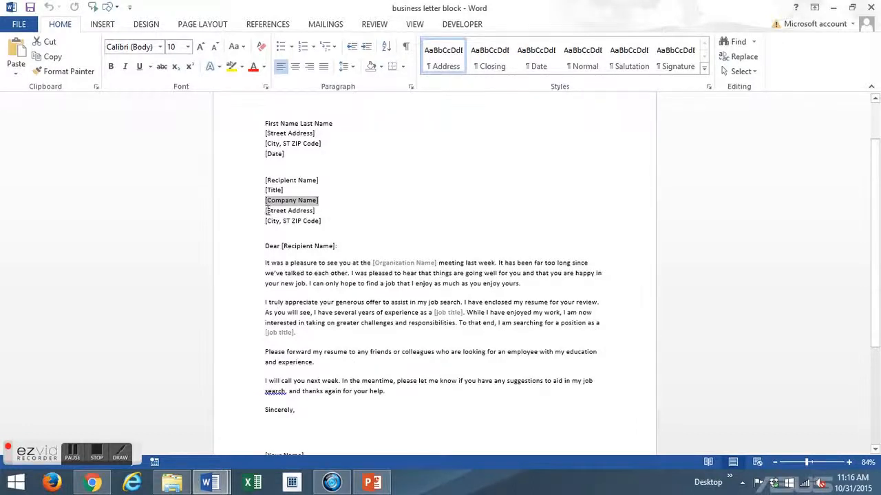
{"action": "left_click", "coordinate": [267, 210]}
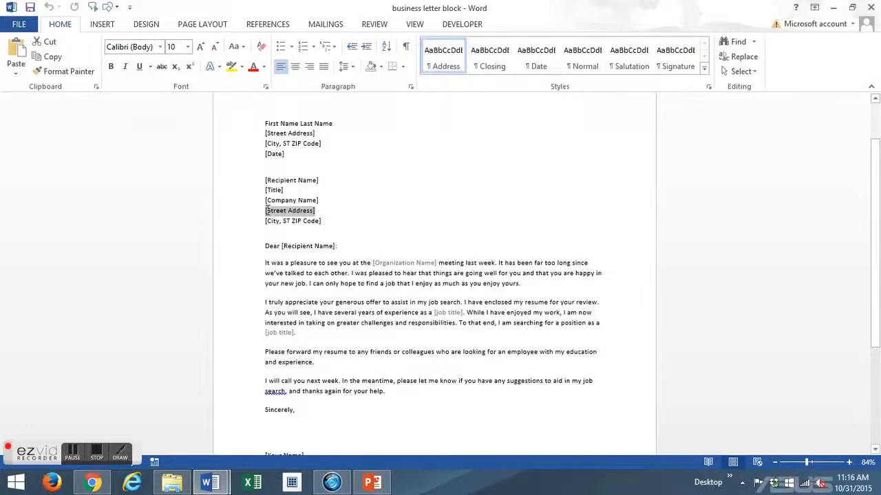
{"action": "left_click", "coordinate": [267, 221]}
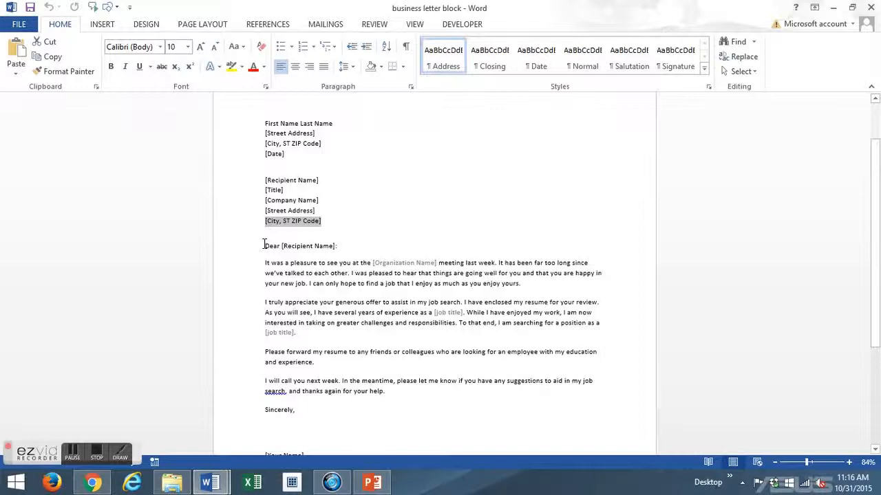
Step: Examine the salutation, the body paragraphs with their organization and job title placeholders, and the closing signature name
{"action": "left_click_drag", "start_coordinate": [263, 245], "coordinate": [282, 251]}
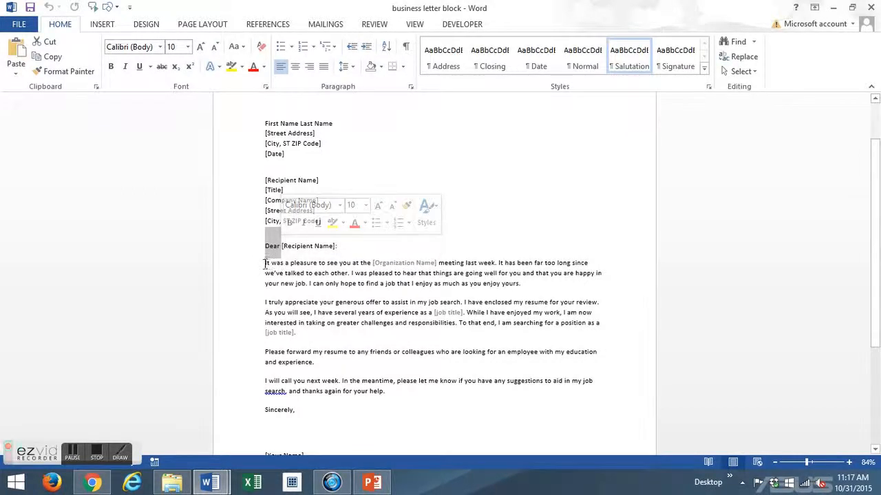
{"action": "left_click_drag", "start_coordinate": [264, 263], "coordinate": [383, 396]}
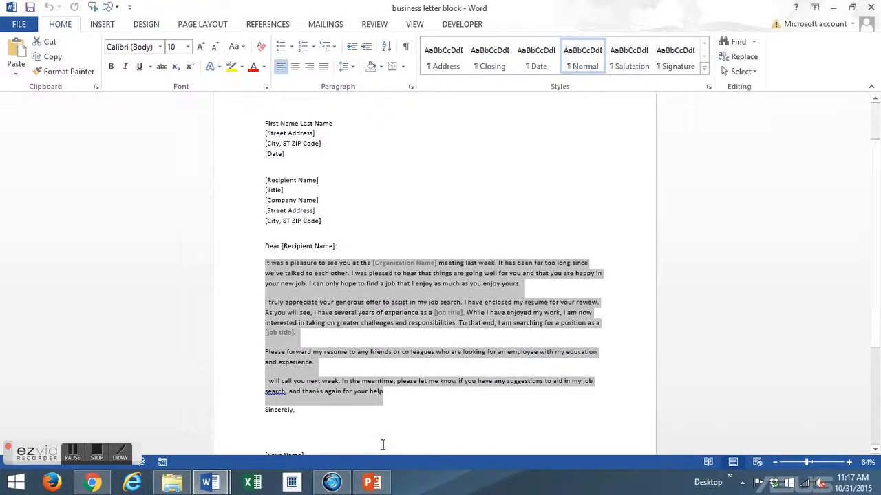
{"action": "left_click", "coordinate": [234, 308]}
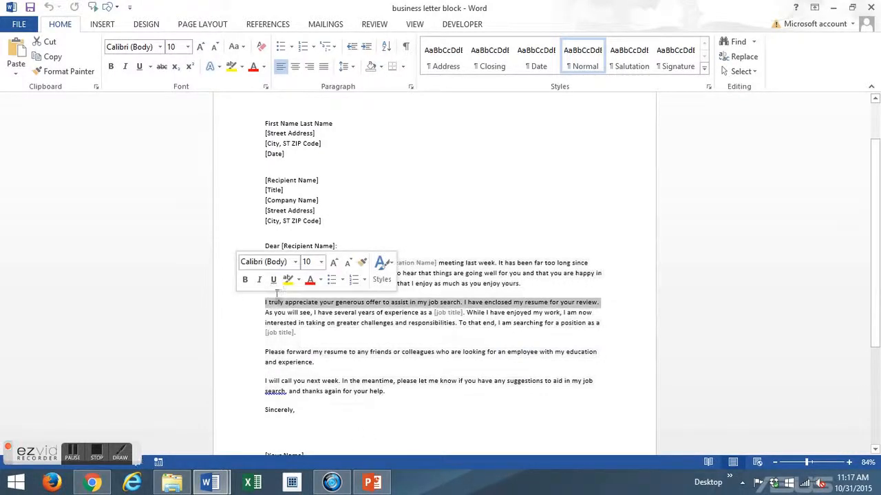
{"action": "left_click", "coordinate": [433, 263]}
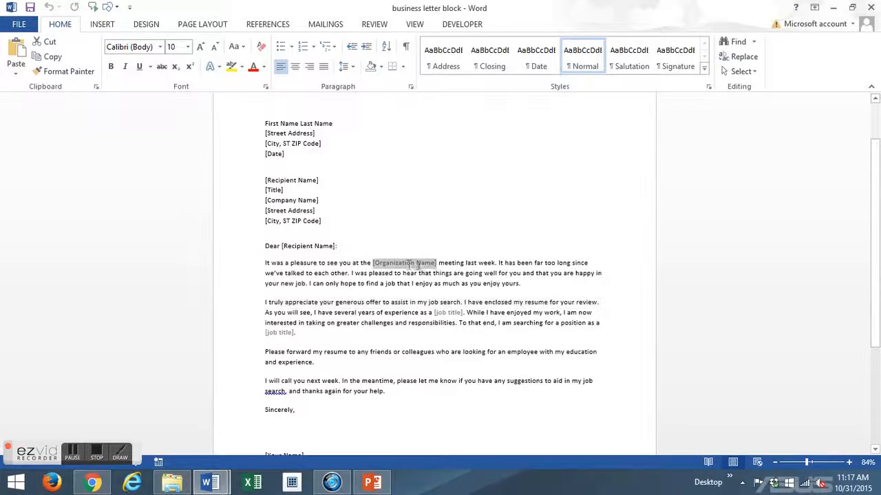
{"action": "left_click", "coordinate": [464, 313]}
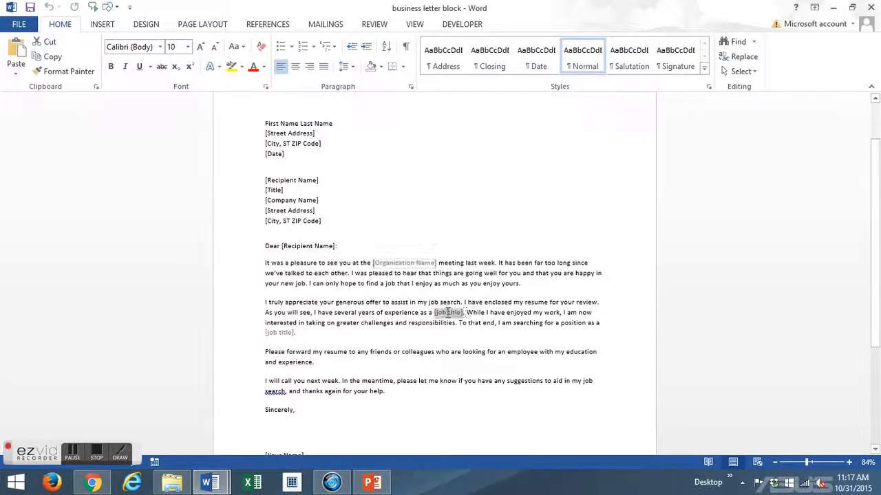
{"action": "left_click", "coordinate": [294, 333]}
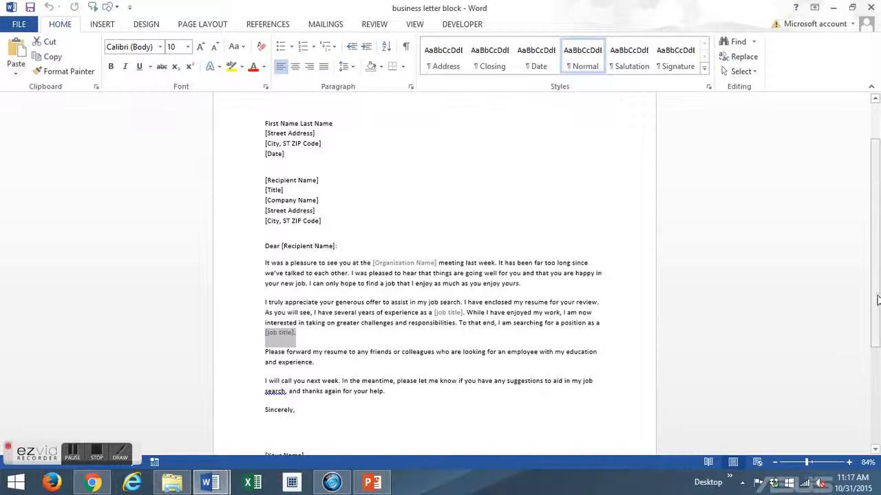
{"action": "left_click_drag", "start_coordinate": [877, 301], "coordinate": [875, 333]}
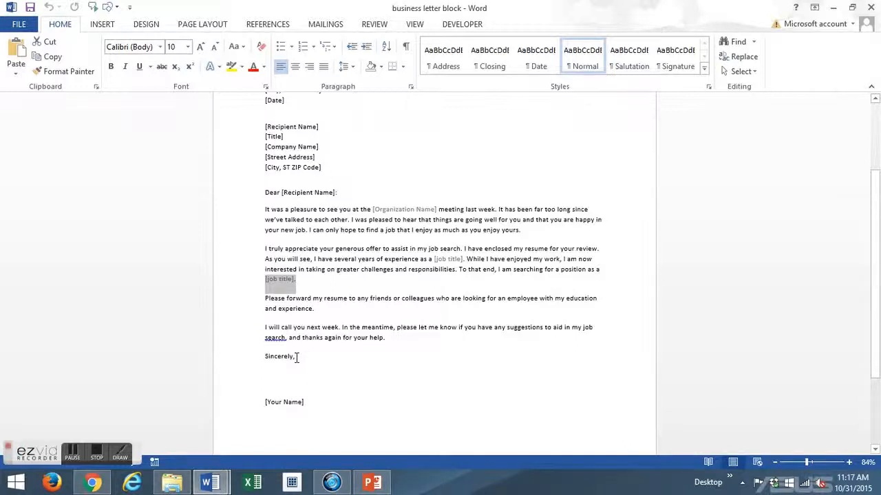
{"action": "left_click", "coordinate": [307, 403]}
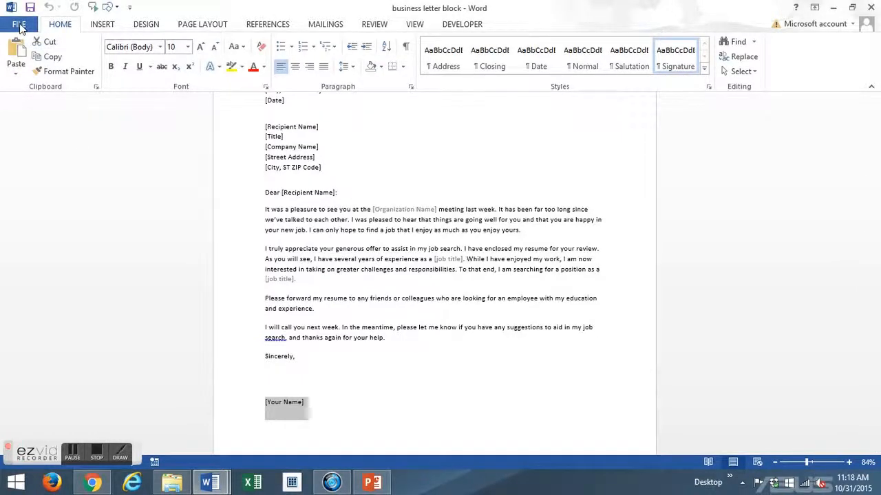
Step: Save a copy of the letter in the Desktop's Student letters folder as "Student one business letter 10.31.2015"
{"action": "left_click", "coordinate": [19, 26]}
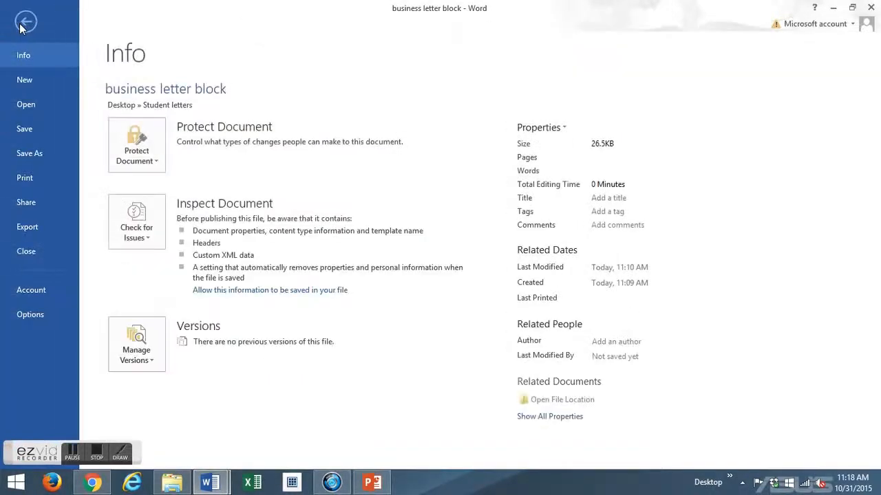
{"action": "left_click", "coordinate": [33, 152]}
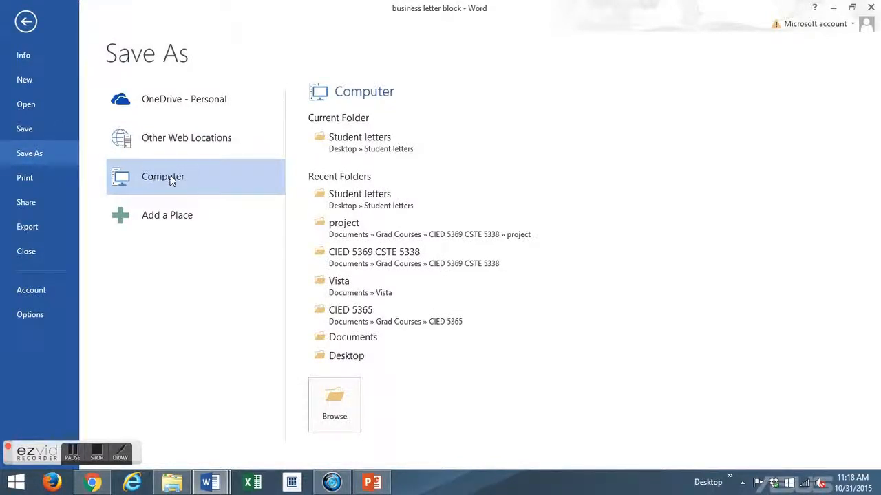
{"action": "left_click", "coordinate": [368, 147]}
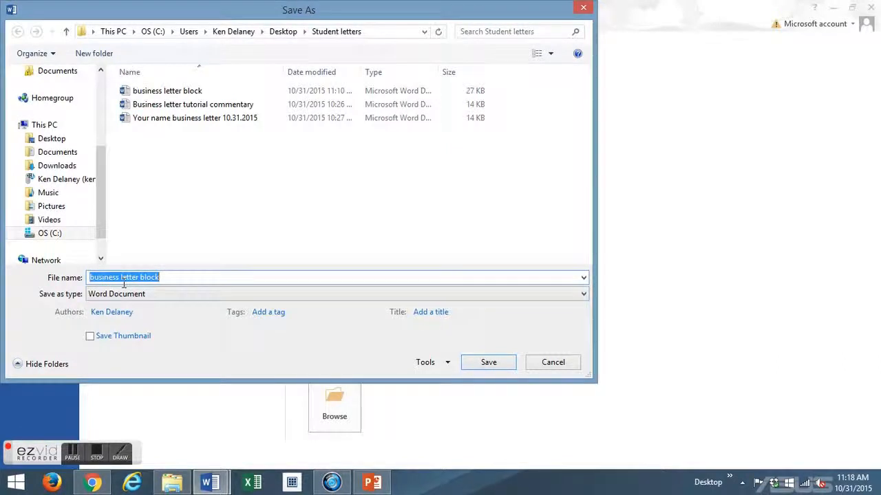
{"action": "left_click", "coordinate": [165, 277]}
{"action": "key", "text": "BackSpace"}
{"action": "key", "text": "BackSpace"}
{"action": "key", "text": "BackSpace"}
{"action": "key", "text": "BackSpace"}
{"action": "key", "text": "BackSpace"}
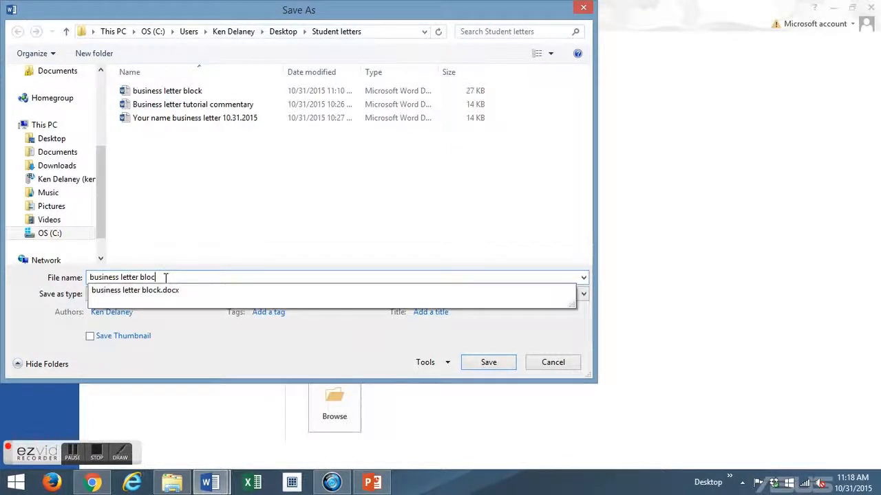
{"action": "key", "text": "BackSpace"}
{"action": "key", "text": "BackSpace"}
{"action": "key", "text": "BackSpace"}
{"action": "key", "text": "BackSpace"}
{"action": "key", "text": "BackSpace"}
{"action": "key", "text": "BackSpace"}
{"action": "key", "text": "BackSpace"}
{"action": "key", "text": "BackSpace"}
{"action": "key", "text": "BackSpace"}
{"action": "key", "text": "BackSpace"}
{"action": "key", "text": "BackSpace"}
{"action": "key", "text": "BackSpace"}
{"action": "key", "text": "BackSpace"}
{"action": "key", "text": "BackSpace"}
{"action": "key", "text": "BackSpace"}
{"action": "key", "text": "BackSpace"}
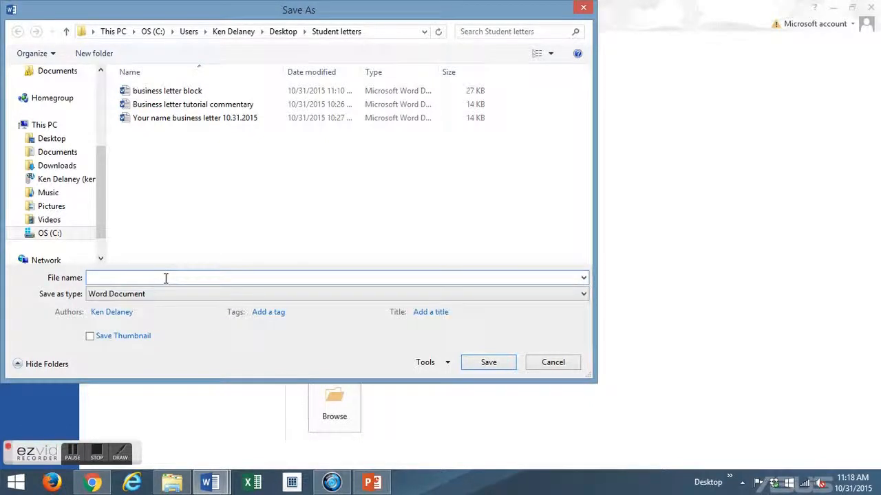
{"action": "type", "text": "Student one business letter "}
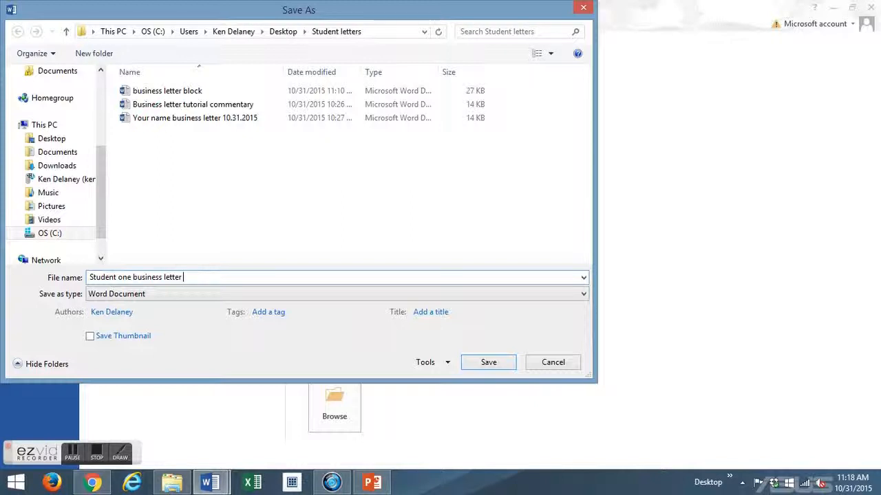
{"action": "type", "text": "10.31."}
{"action": "type", "text": "15"}
{"action": "left_click", "coordinate": [490, 367]}
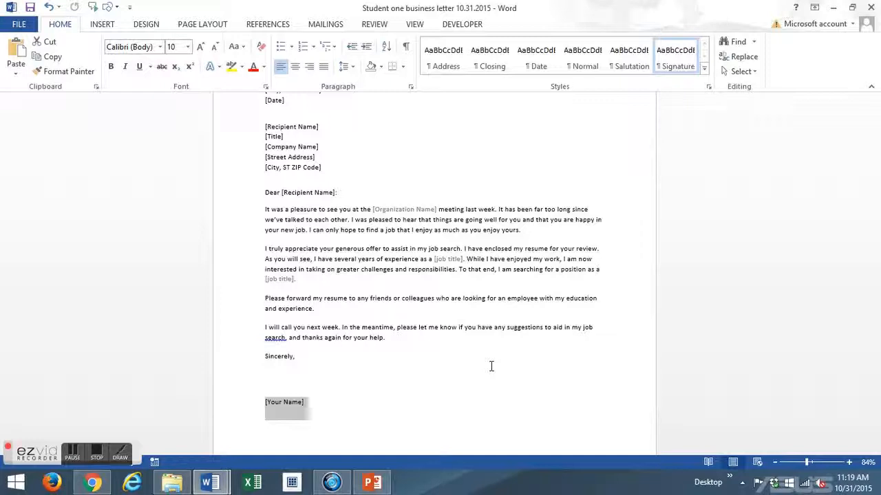
Step: Review the letter's print preview and printer settings without printing, and return to the document
{"action": "left_click", "coordinate": [20, 26]}
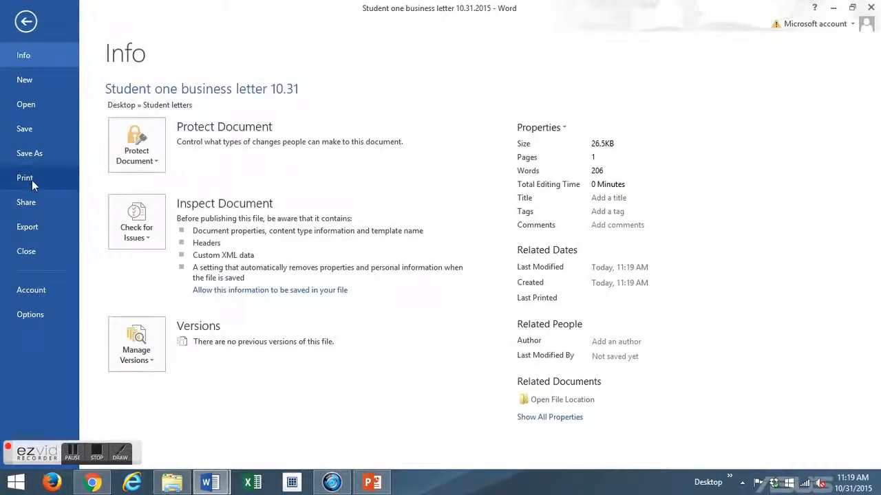
{"action": "left_click", "coordinate": [31, 180]}
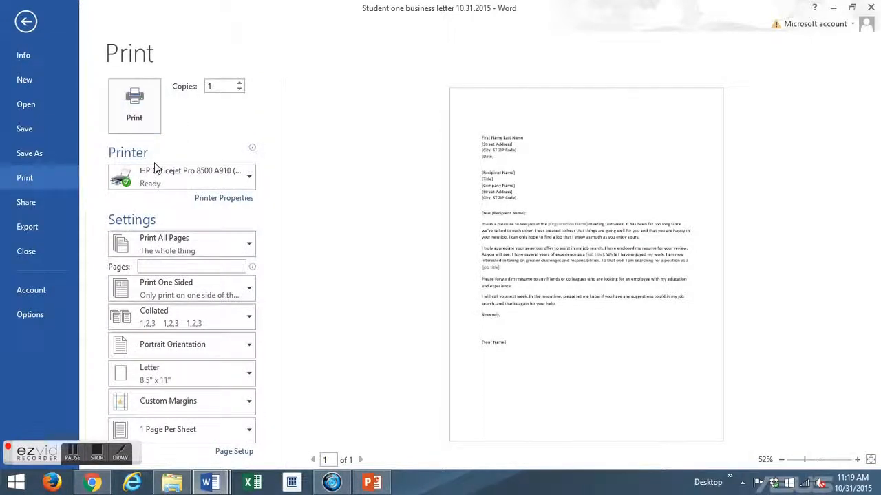
{"action": "mouse_move", "coordinate": [153, 182]}
{"action": "key", "text": "Escape"}
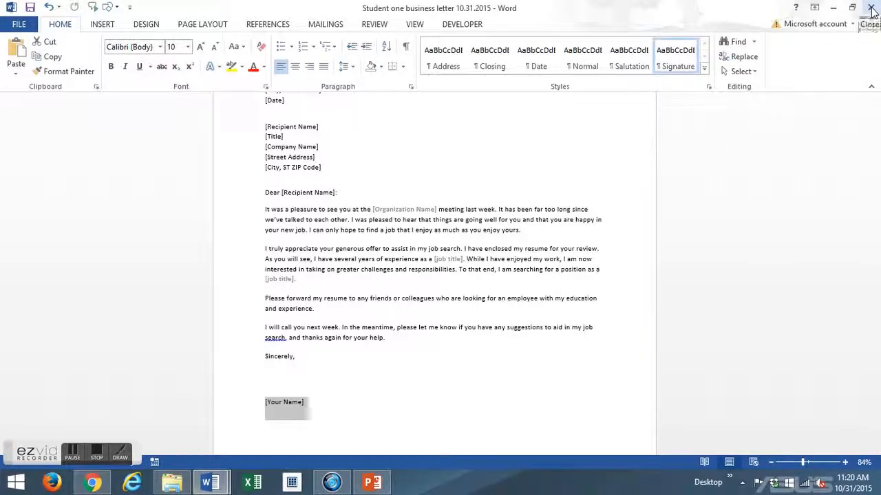
Step: Close the student letter with its changes saved, and close the blank Document1 without saving
{"action": "left_click", "coordinate": [871, 8]}
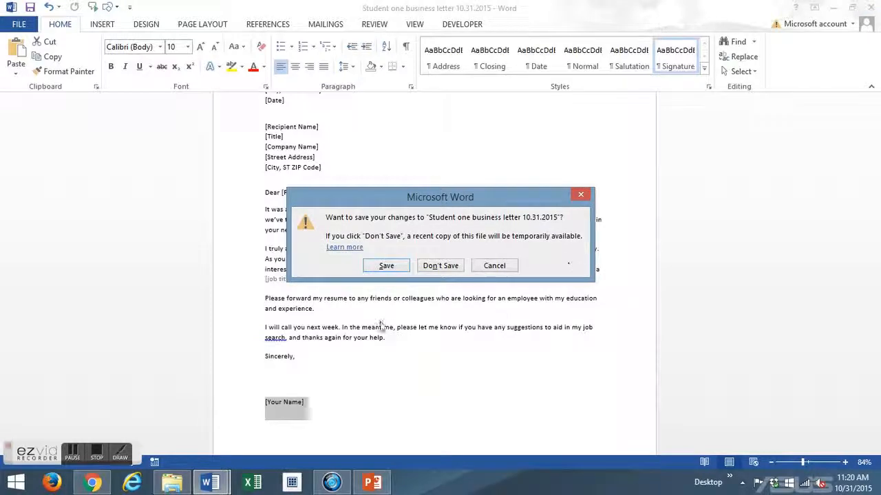
{"action": "left_click", "coordinate": [399, 267]}
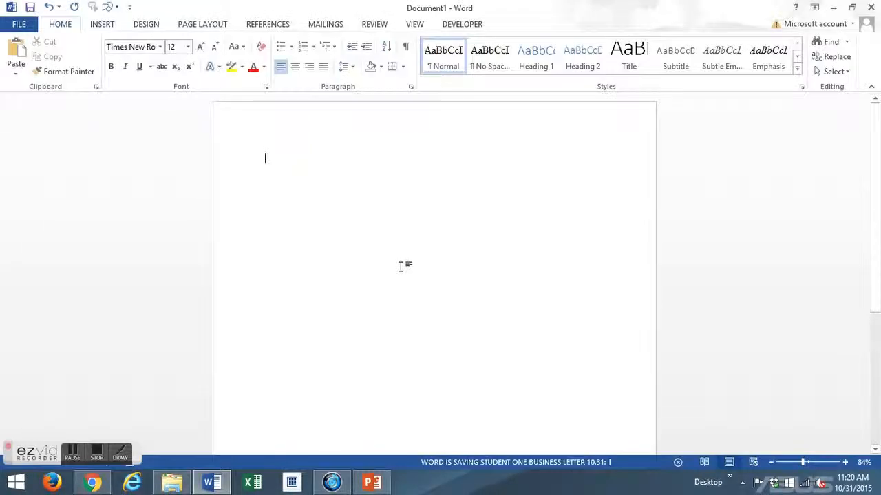
{"action": "left_click", "coordinate": [871, 7]}
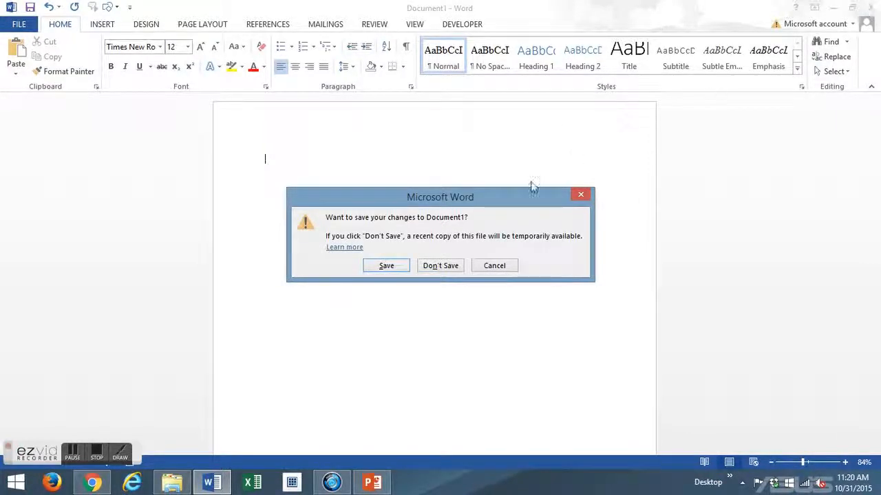
{"action": "left_click", "coordinate": [435, 268]}
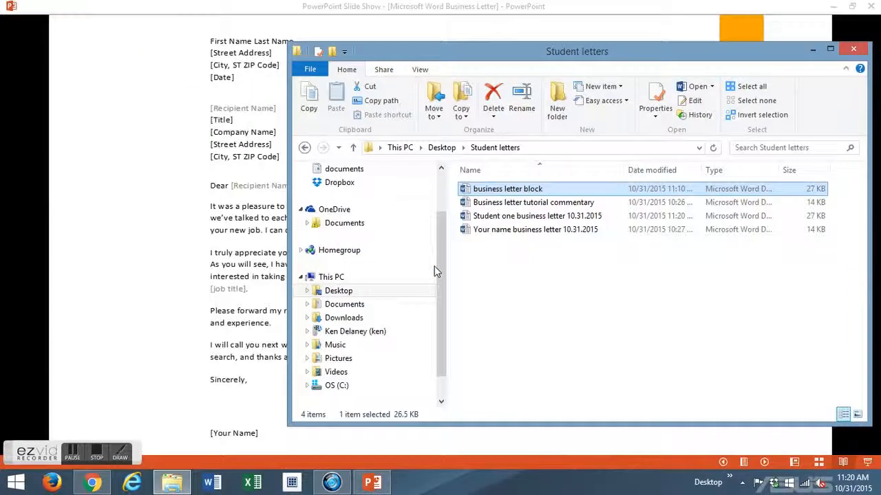
{"action": "left_click", "coordinate": [93, 450]}
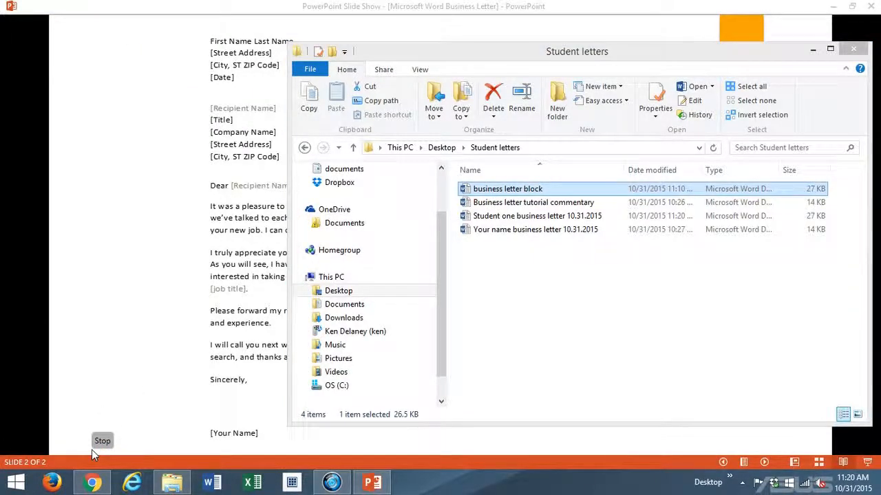